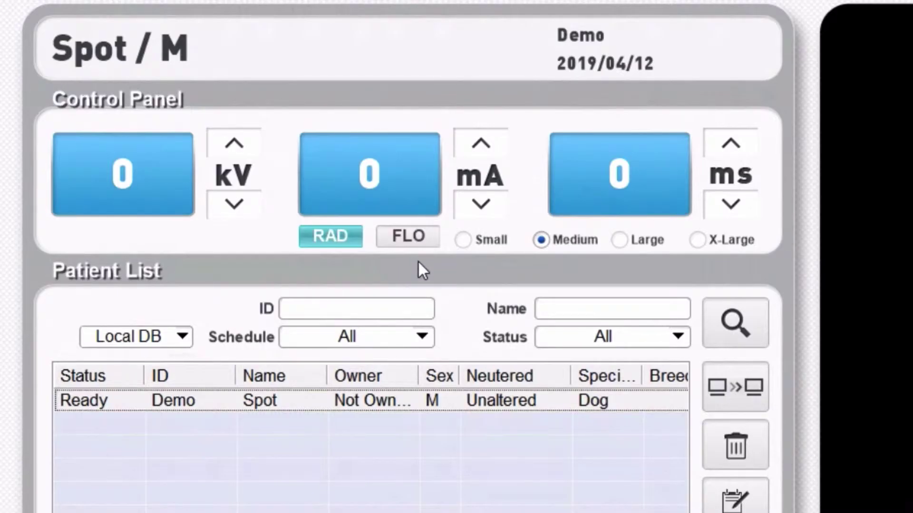
- Start live fluoroscopy of the dog's lateral chest at 70 kV and 10 mA
left_click(408, 237)
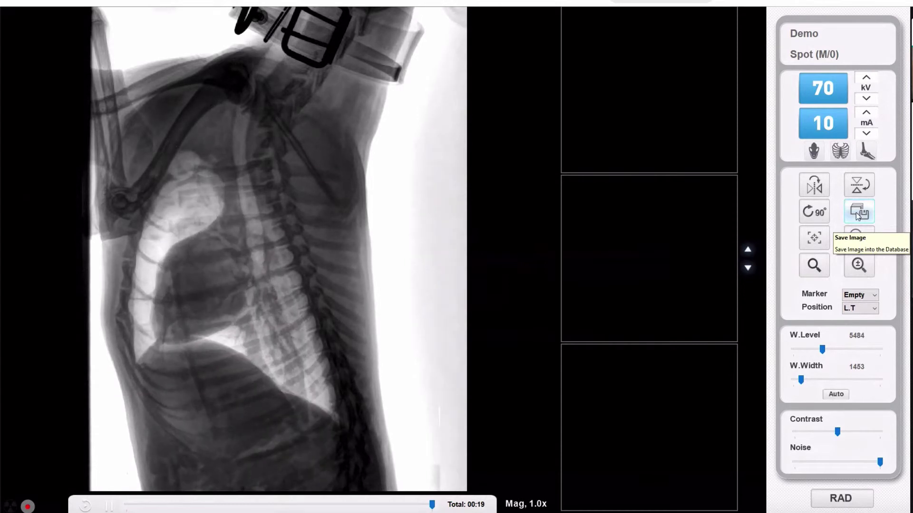
left_click(858, 213)
left_click(481, 285)
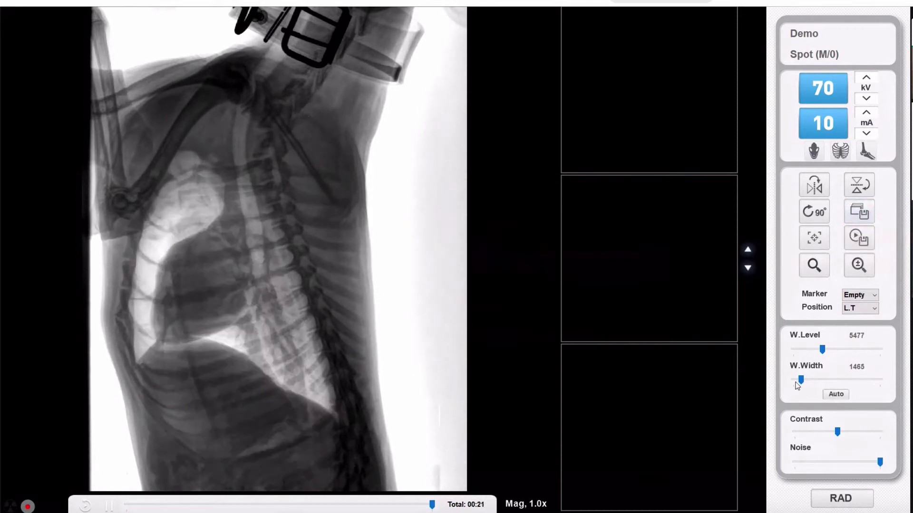
left_click(858, 266)
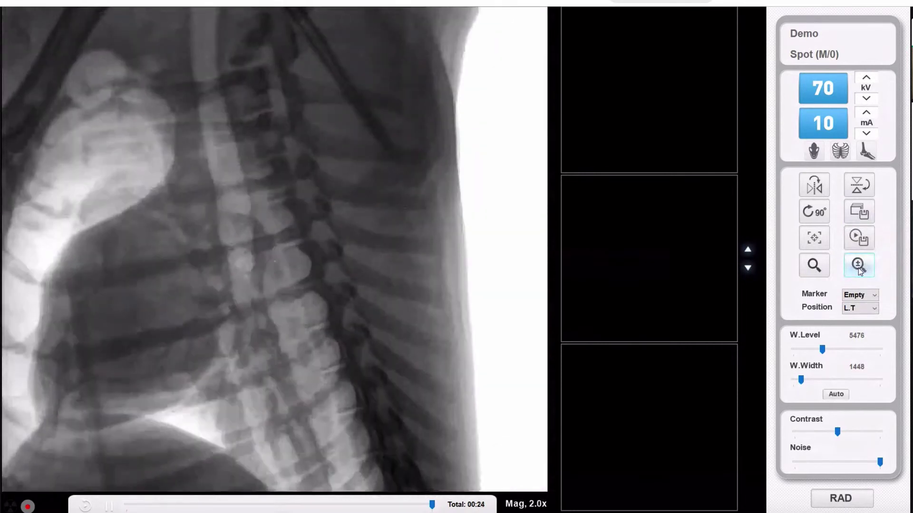
left_click(858, 266)
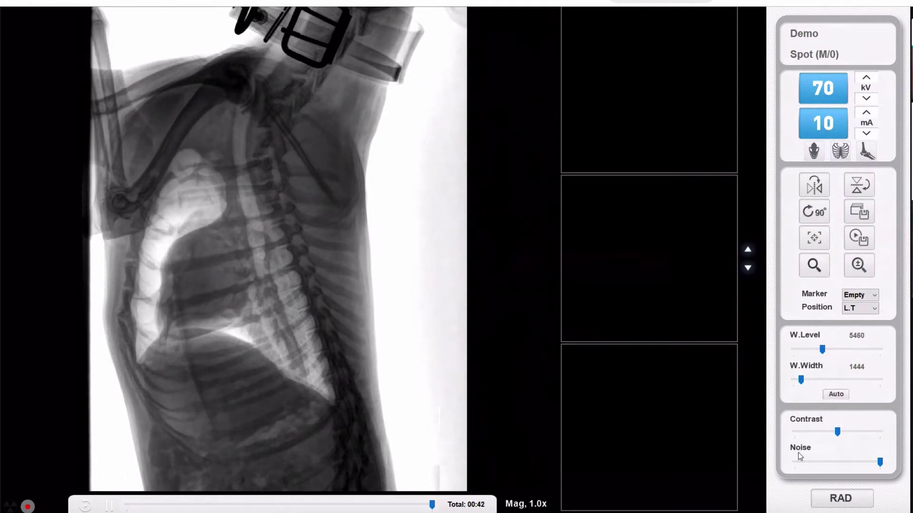
- Close the fluoroscopy session with confirmation, then zoom the chest image to 2.0x and back
left_click(845, 501)
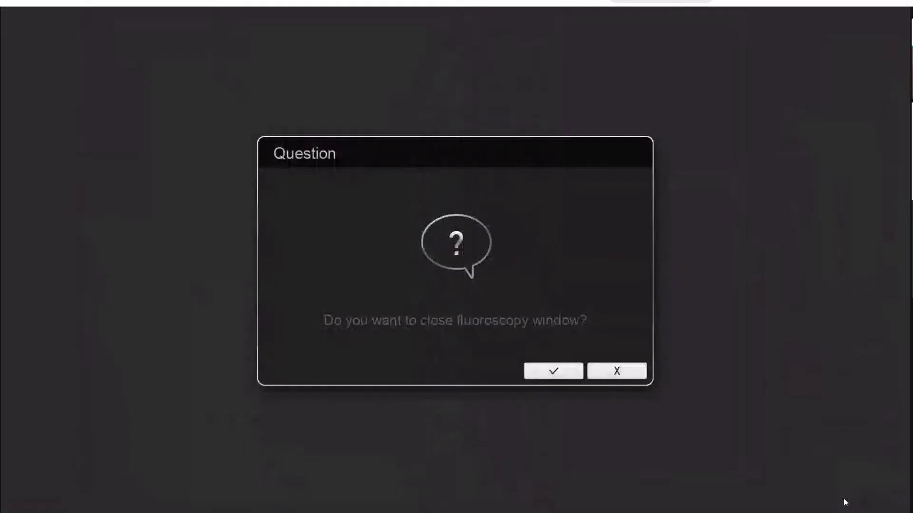
left_click(567, 377)
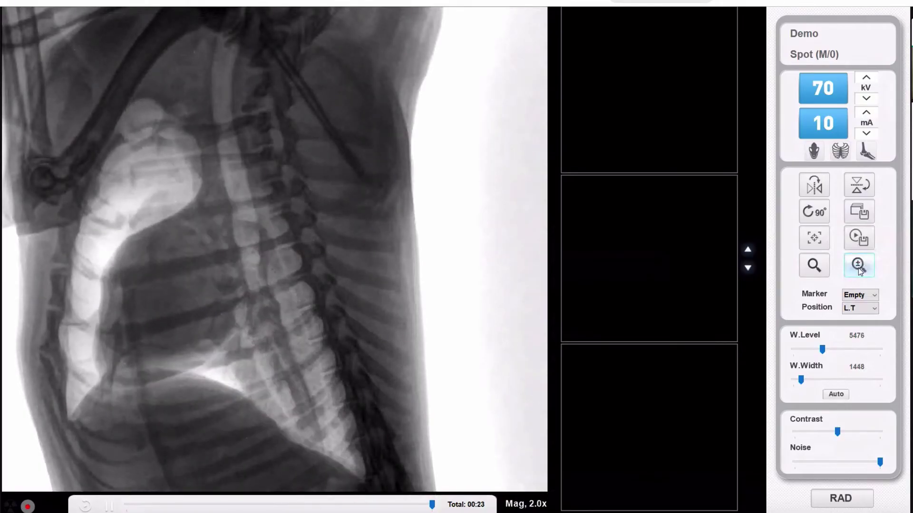
left_click(858, 266)
left_click(858, 266)
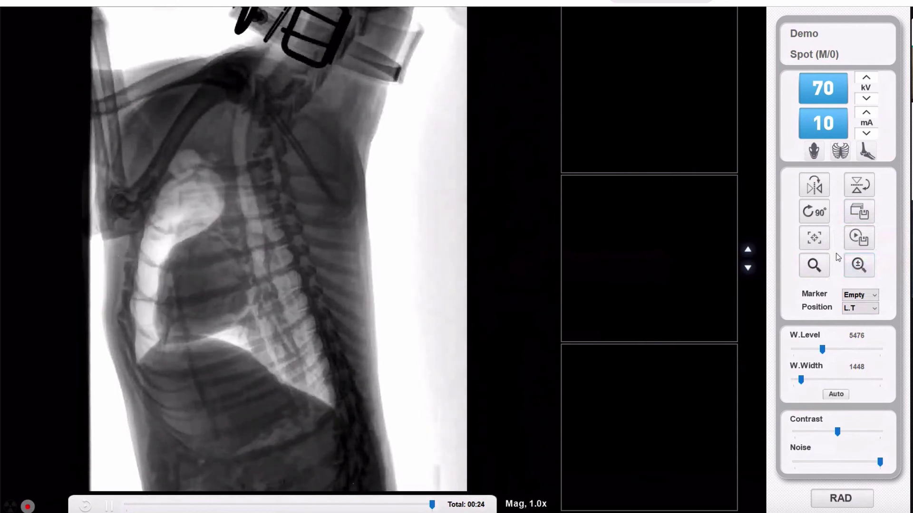